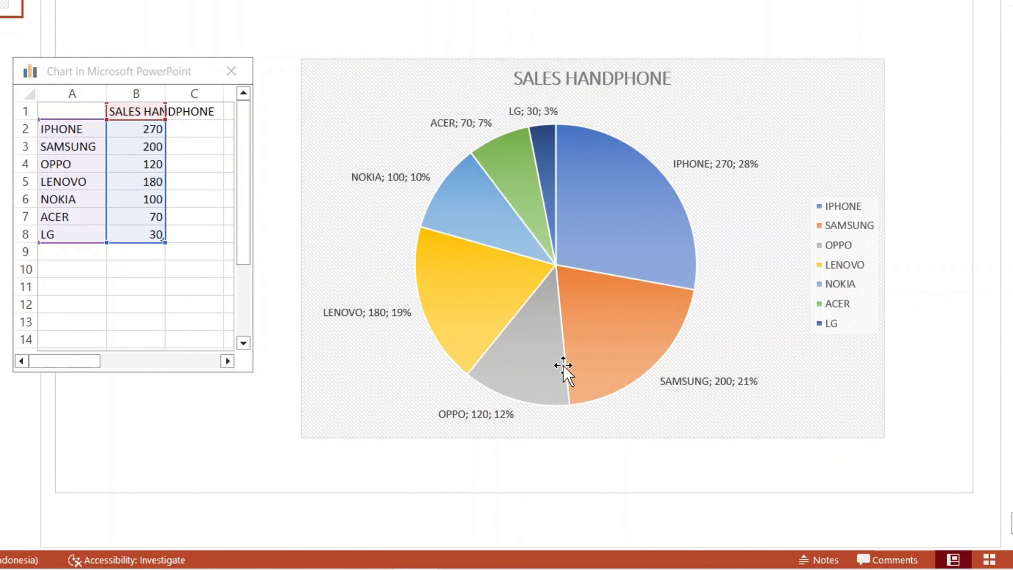
- Refresh the desktop, then open PowerPoint with a new blank presentation
{"action": "mouse_move", "coordinate": [531, 357]}
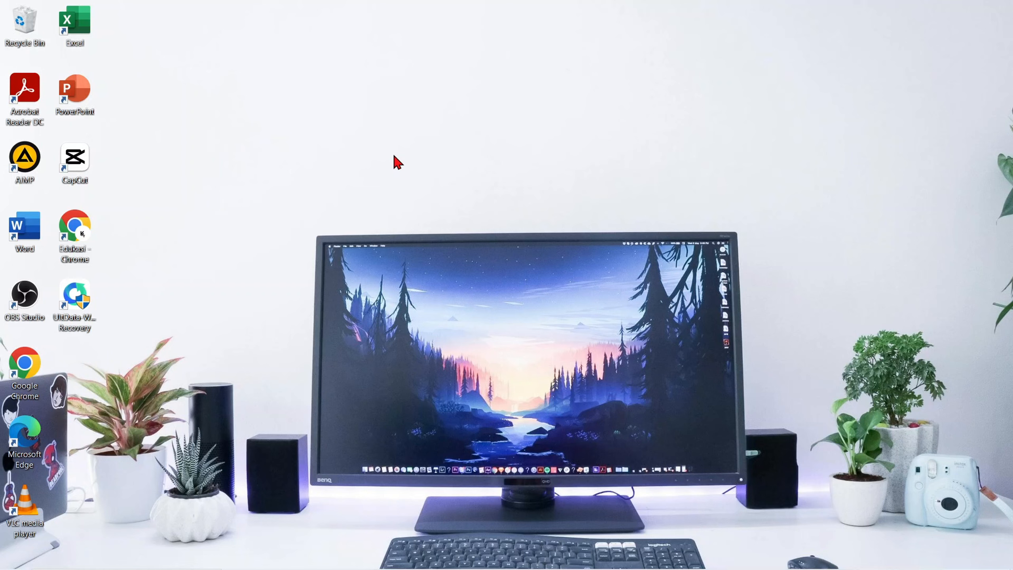
{"action": "right_click", "coordinate": [396, 160]}
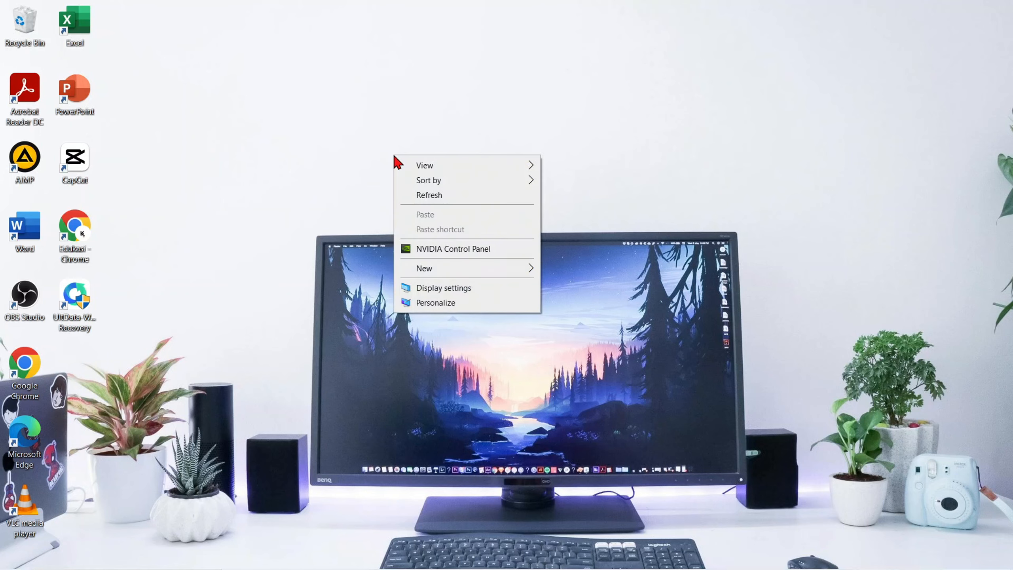
{"action": "left_click", "coordinate": [422, 195]}
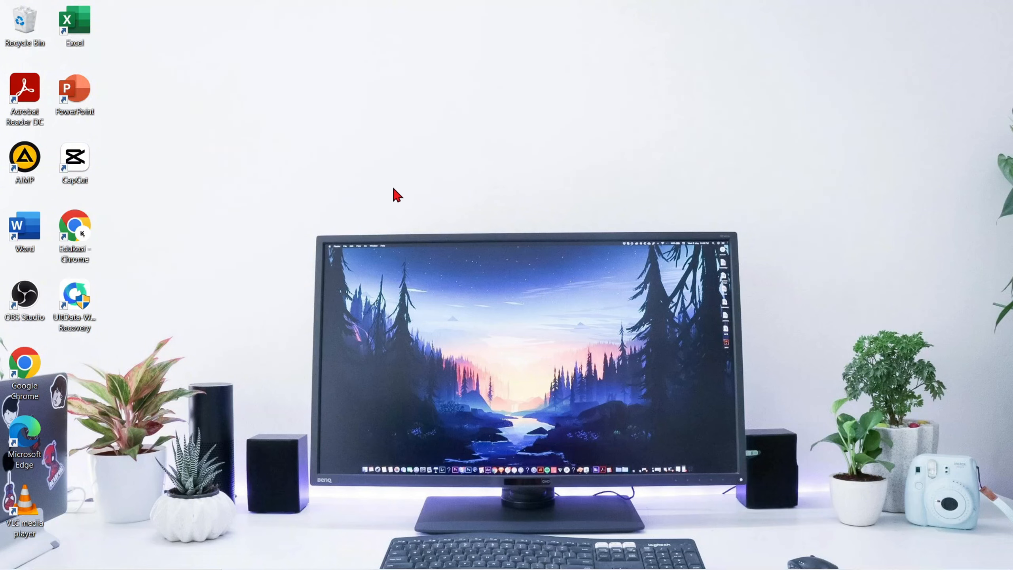
{"action": "double_click", "coordinate": [76, 90]}
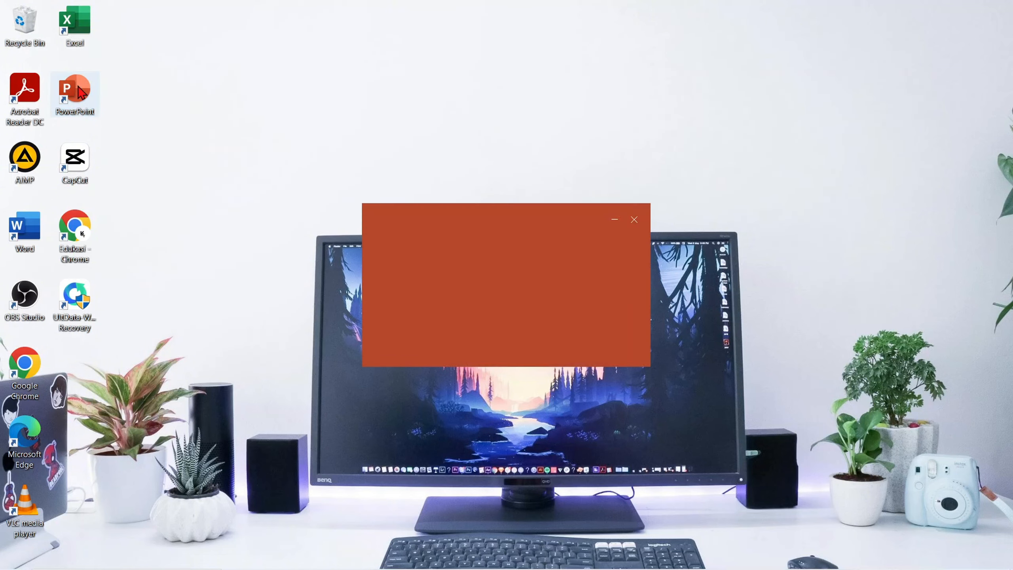
{"action": "left_click", "coordinate": [198, 167]}
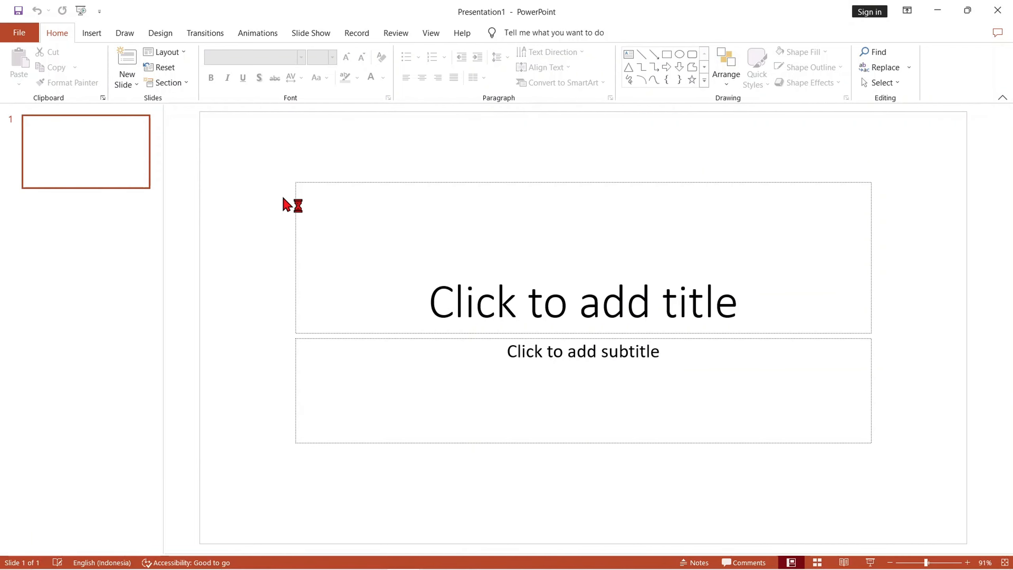
- Remove the title and subtitle placeholders from the first slide
{"action": "type", "text": "a"}
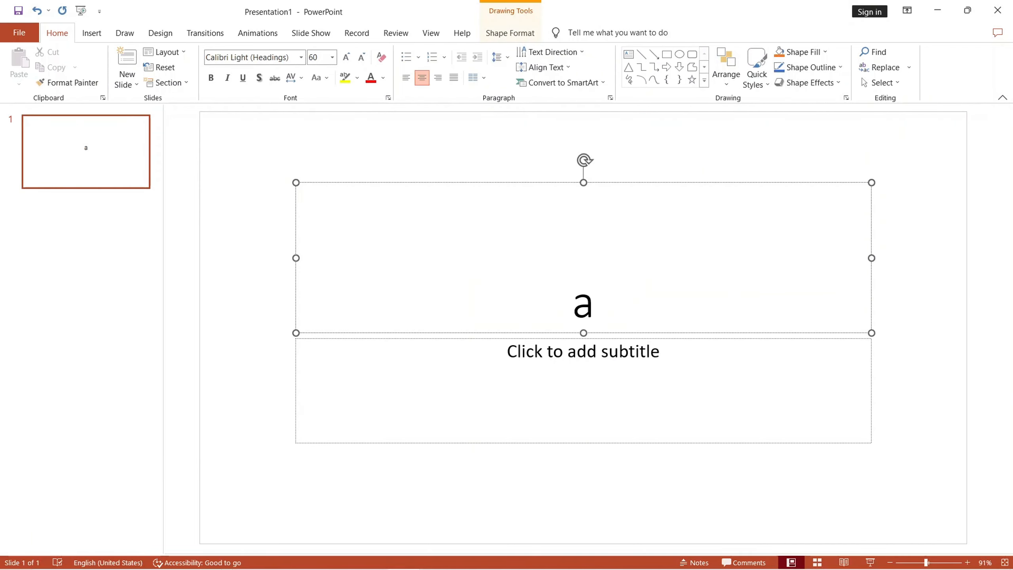
{"action": "key", "text": "ctrl+a"}
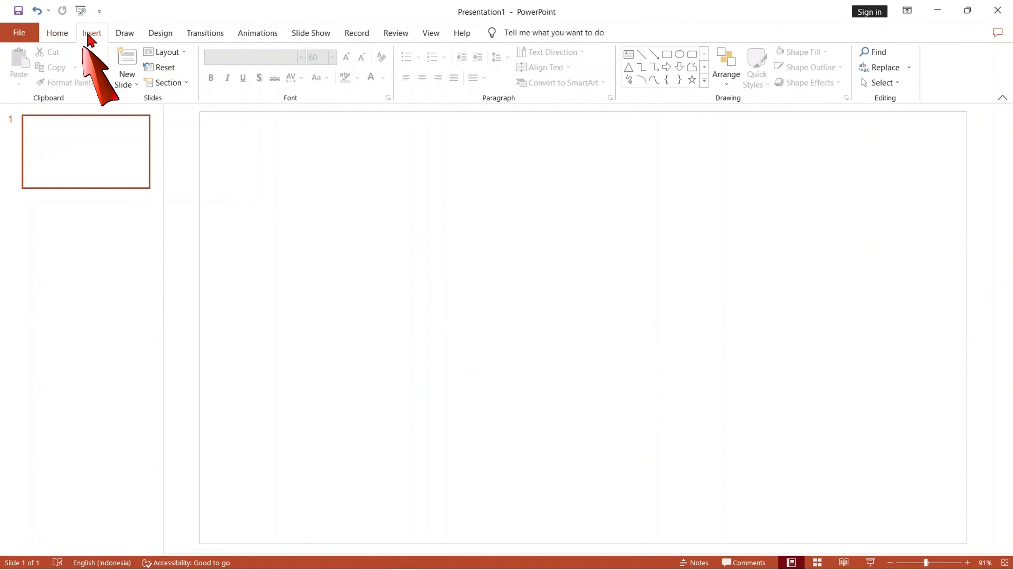
- Insert a basic 2-D Pie chart on the empty slide and shrink it slightly
{"action": "left_click", "coordinate": [90, 34]}
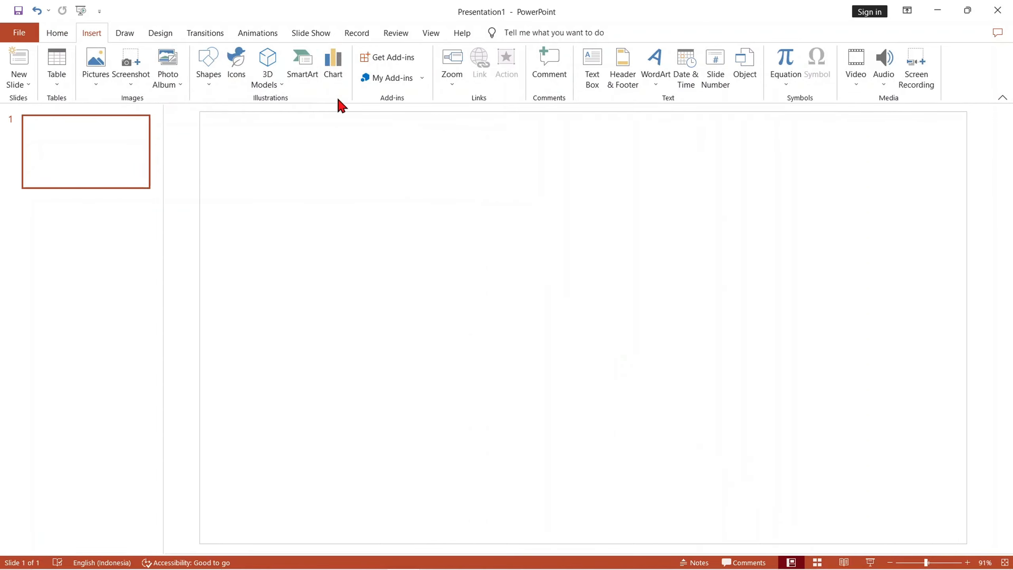
{"action": "left_click", "coordinate": [330, 83]}
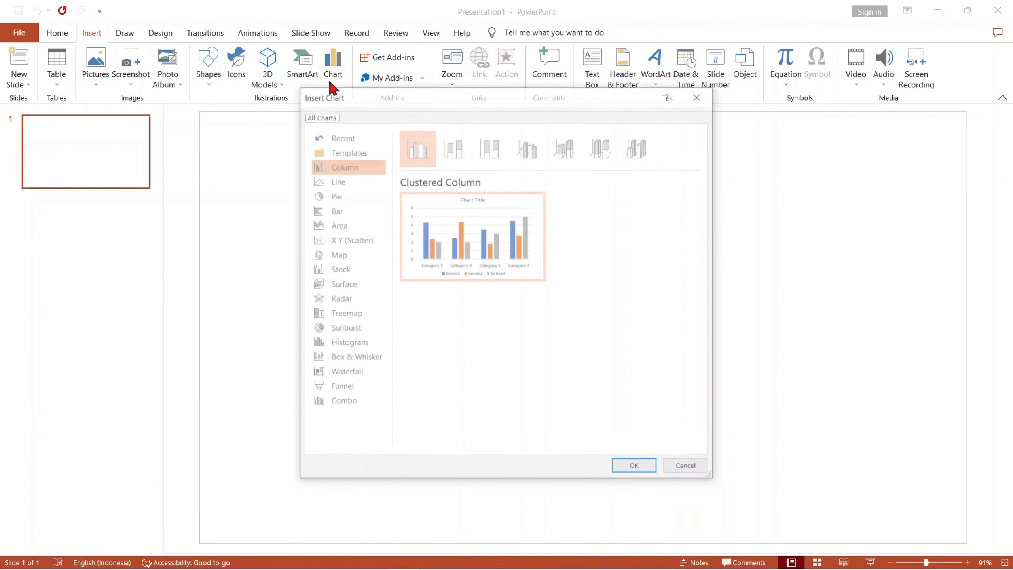
{"action": "left_click", "coordinate": [338, 195]}
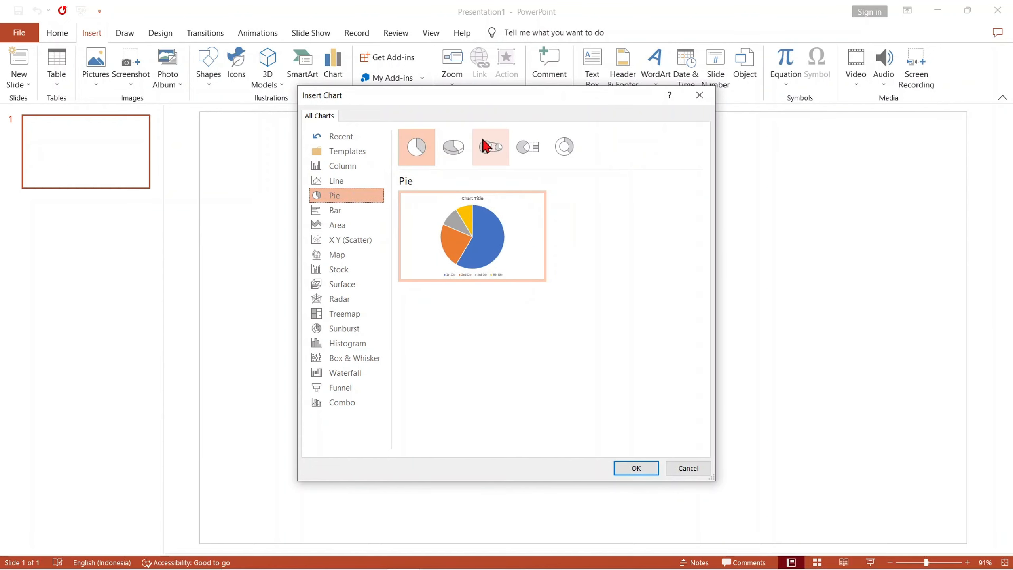
{"action": "left_click", "coordinate": [561, 150]}
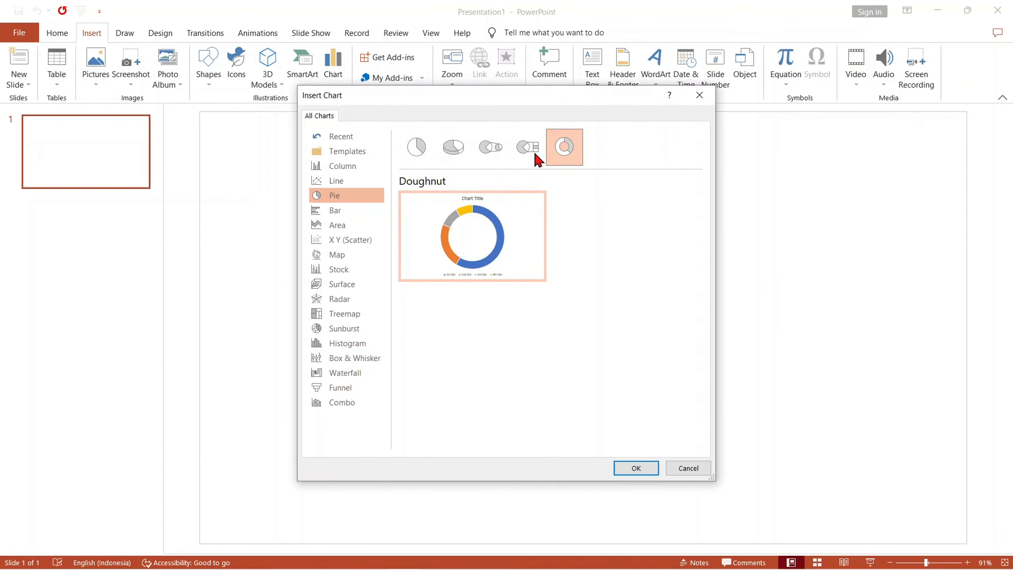
{"action": "left_click", "coordinate": [533, 149]}
{"action": "left_click", "coordinate": [505, 151]}
{"action": "left_click", "coordinate": [469, 155]}
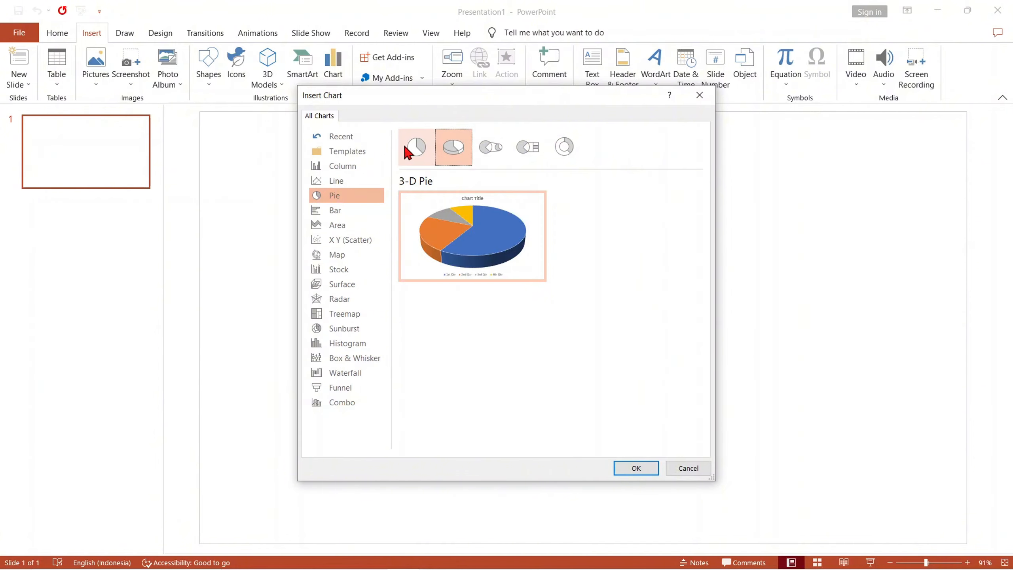
{"action": "left_click", "coordinate": [413, 147]}
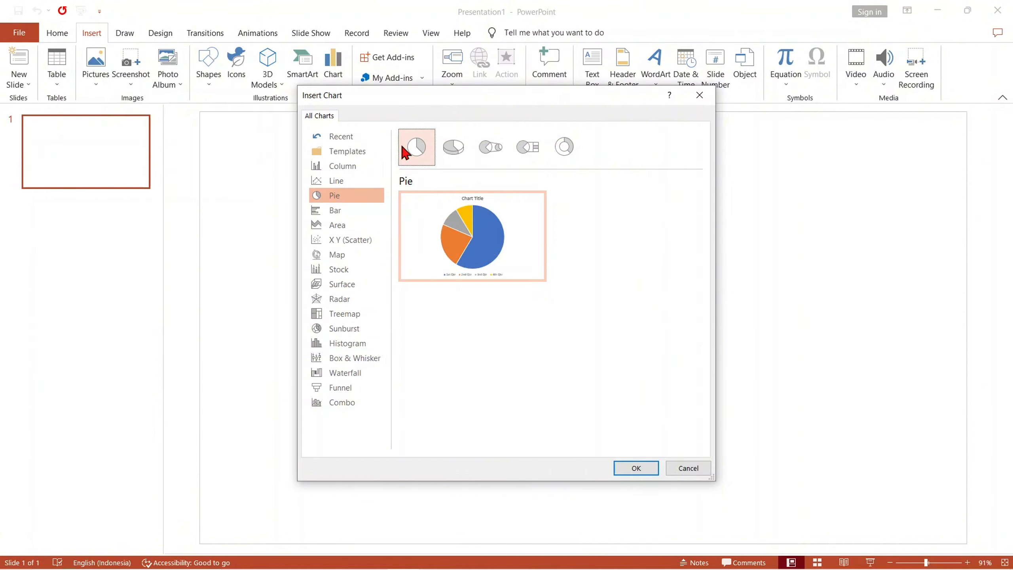
{"action": "left_click", "coordinate": [635, 469]}
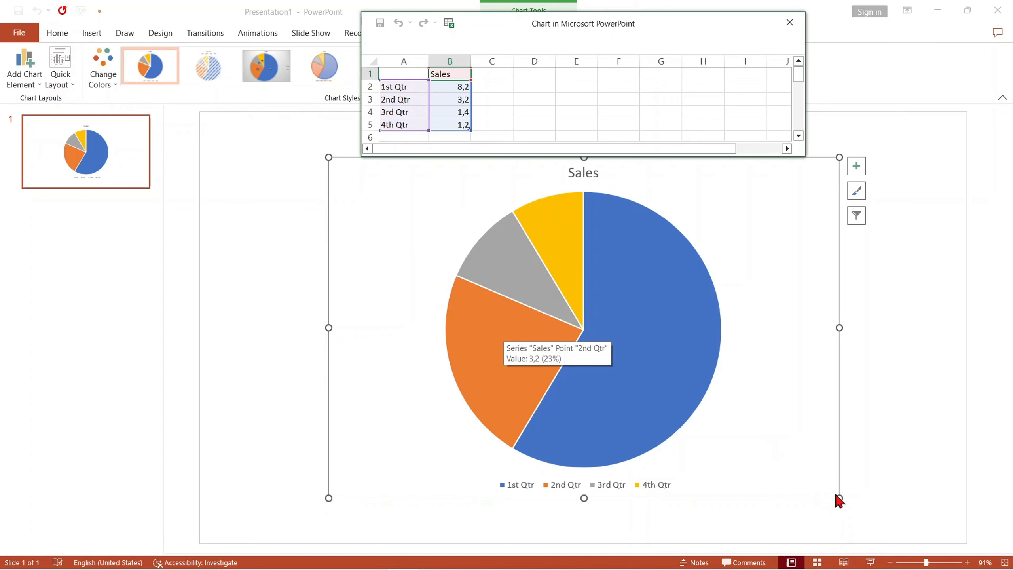
{"action": "left_click_drag", "start_coordinate": [839, 498], "coordinate": [815, 475]}
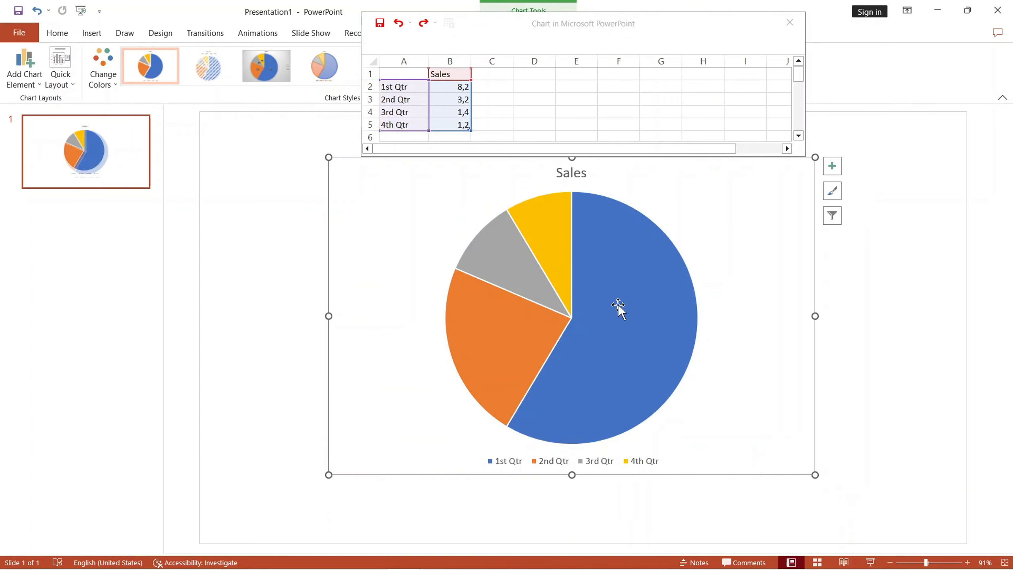
{"action": "left_click", "coordinate": [624, 319]}
{"action": "left_click_drag", "start_coordinate": [624, 320], "coordinate": [627, 325]}
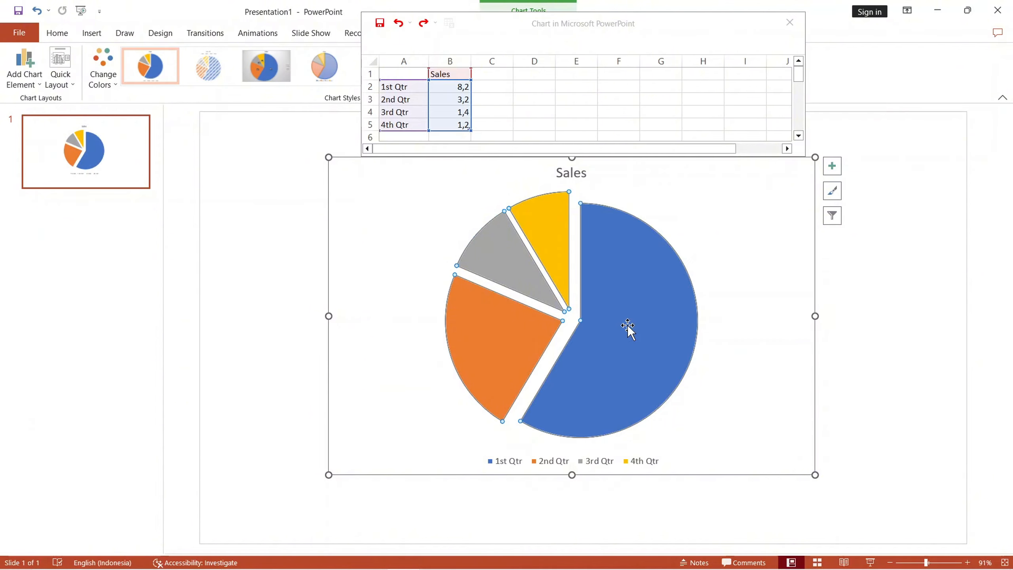
{"action": "key", "text": "ctrl+z"}
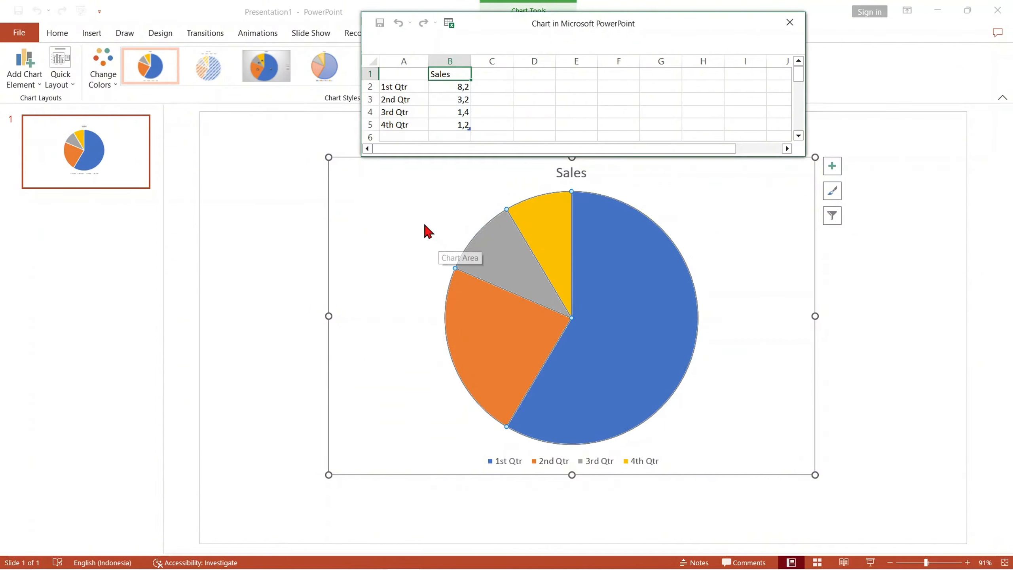
- Rename the chart's data series to SALES HANDPHONE in cell B1 of the chart data
{"action": "left_click", "coordinate": [441, 227]}
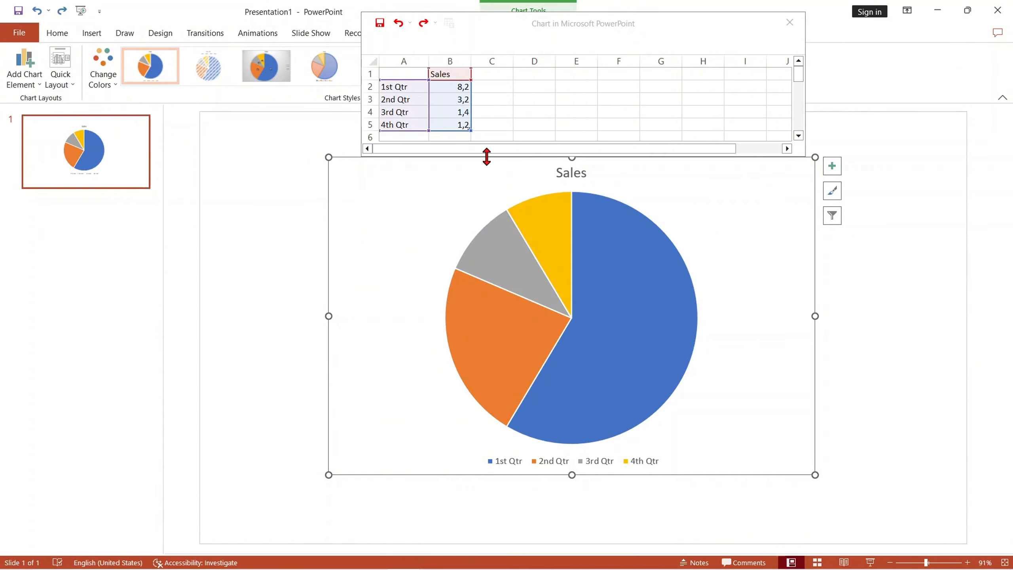
{"action": "type", "text": "SALES HANDP"}
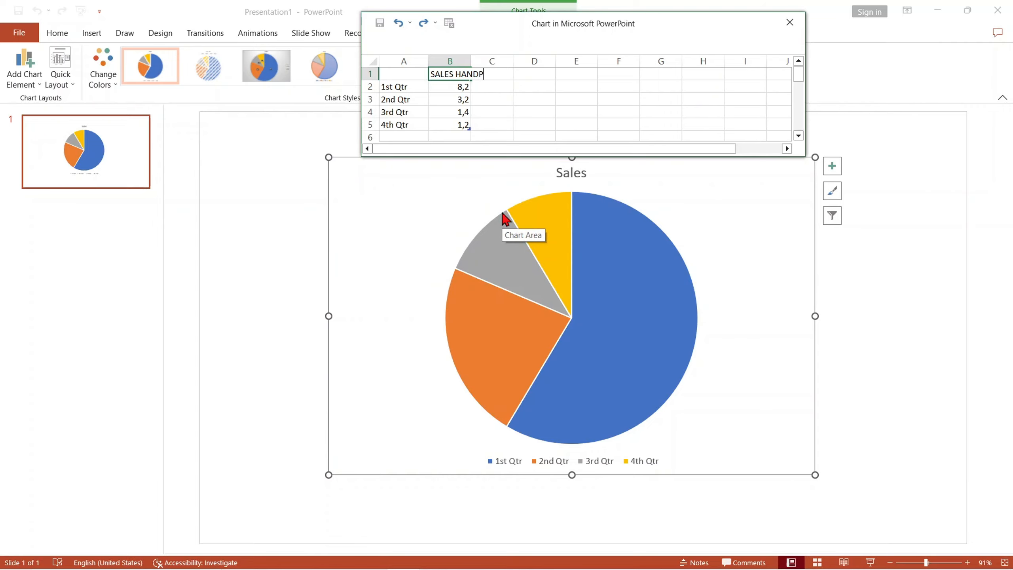
{"action": "type", "text": "HONE"}
{"action": "key", "text": "Return"}
- Replace the first category in row 2 of the chart data with IPHONE and set its value to 270
{"action": "key", "text": "Left"}
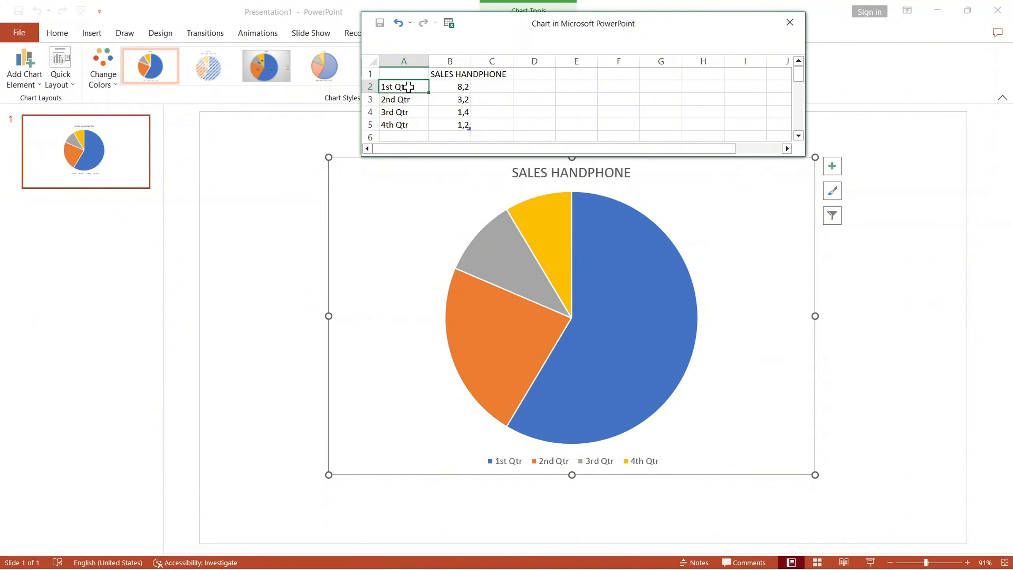
{"action": "type", "text": "IPHONE"}
{"action": "key", "text": "Tab"}
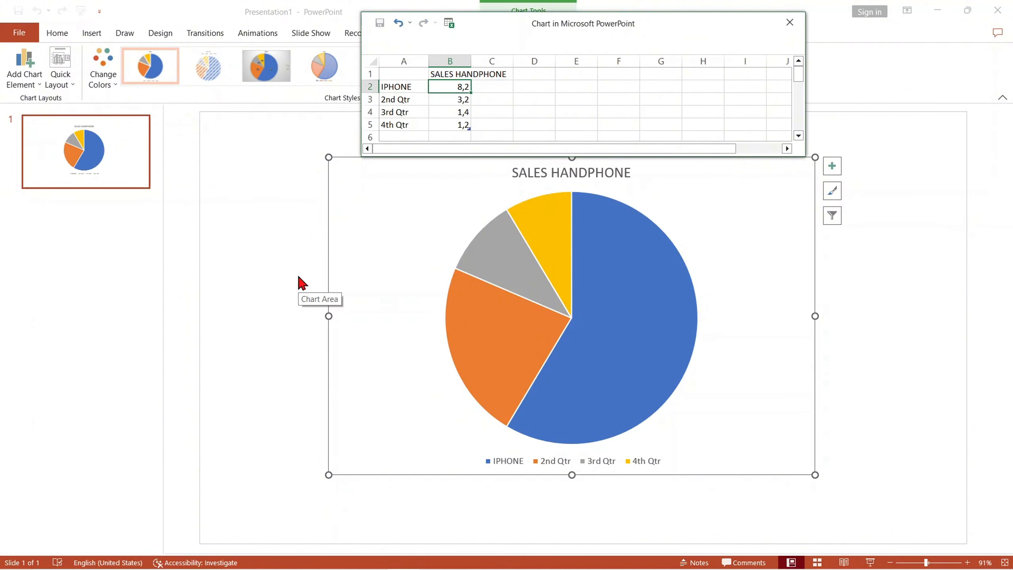
{"action": "type", "text": "270"}
{"action": "key", "text": "Return"}
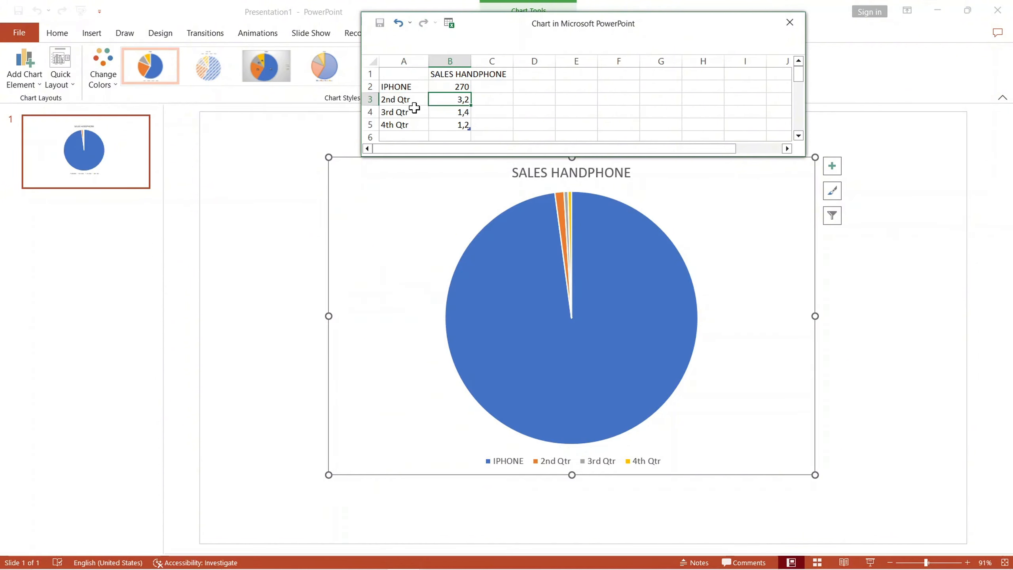
- Replace the second category in row 3 with SAMSUNG and set its value to 200
{"action": "left_click", "coordinate": [399, 100]}
{"action": "key", "text": "BackSpace"}
{"action": "type", "text": "SAMSUNG"}
{"action": "key", "text": "Tab"}
{"action": "type", "text": "200"}
{"action": "key", "text": "Return"}
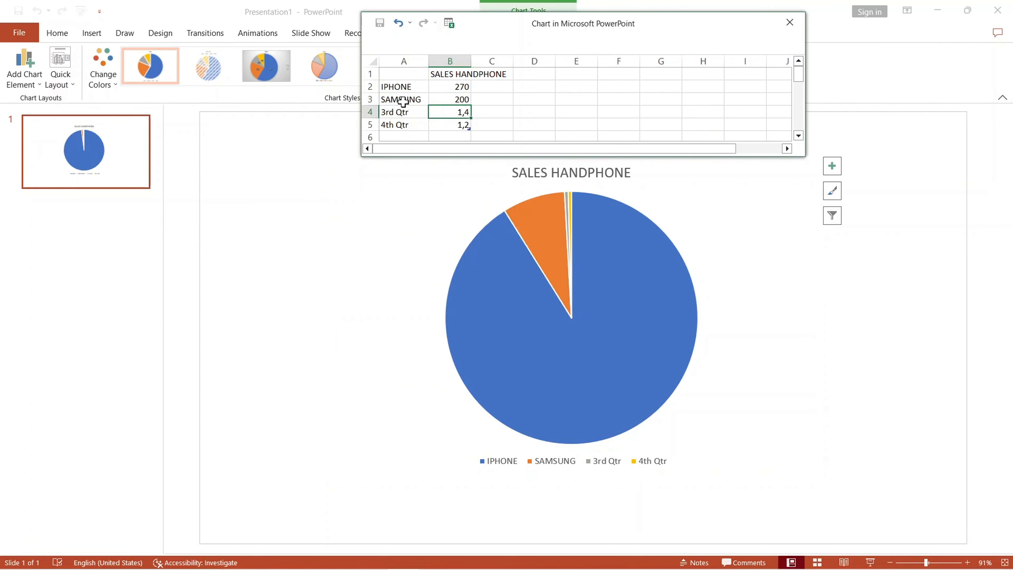
- Replace the third category in row 4 with OPPO and set its value to 120
{"action": "key", "text": "Left"}
{"action": "type", "text": "OPPO"}
{"action": "key", "text": "Tab"}
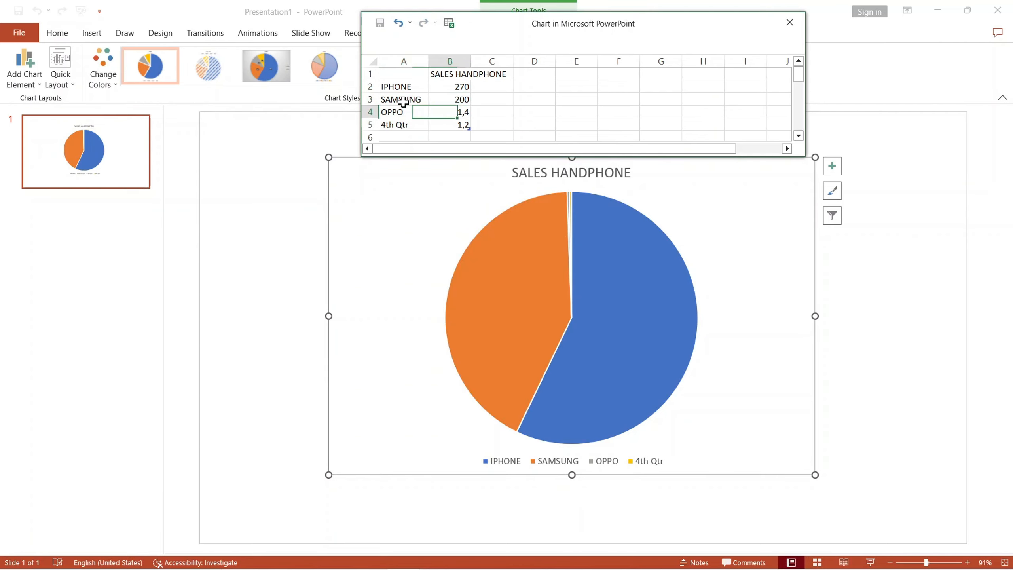
{"action": "type", "text": "120"}
{"action": "key", "text": "Tab"}
{"action": "key", "text": "Return"}
- Replace the fourth category in row 5 with LENOVO and set its value to 180
{"action": "type", "text": "LENOVO"}
{"action": "key", "text": "Return"}
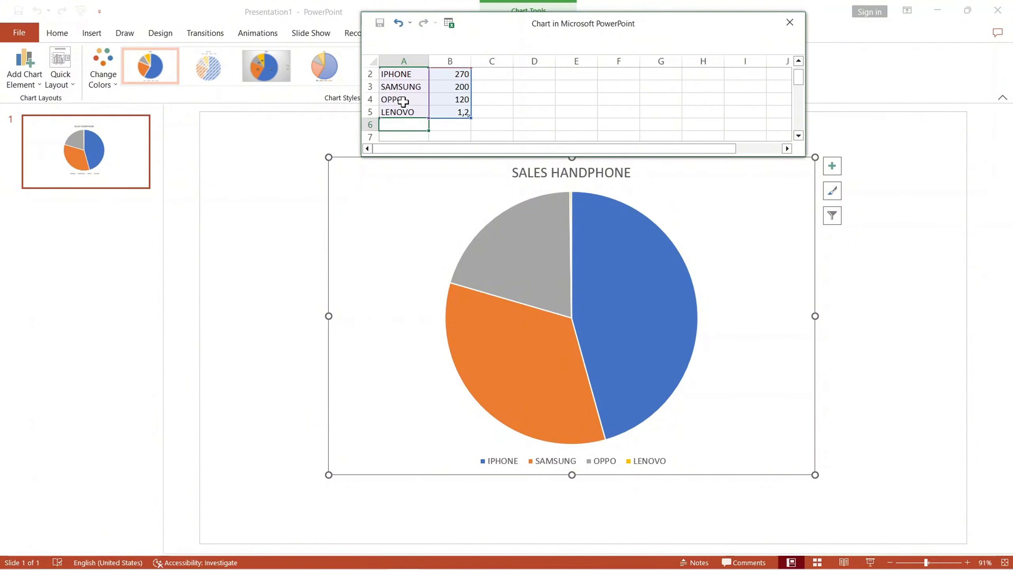
{"action": "left_click", "coordinate": [449, 112]}
{"action": "type", "text": "180"}
{"action": "key", "text": "Return"}
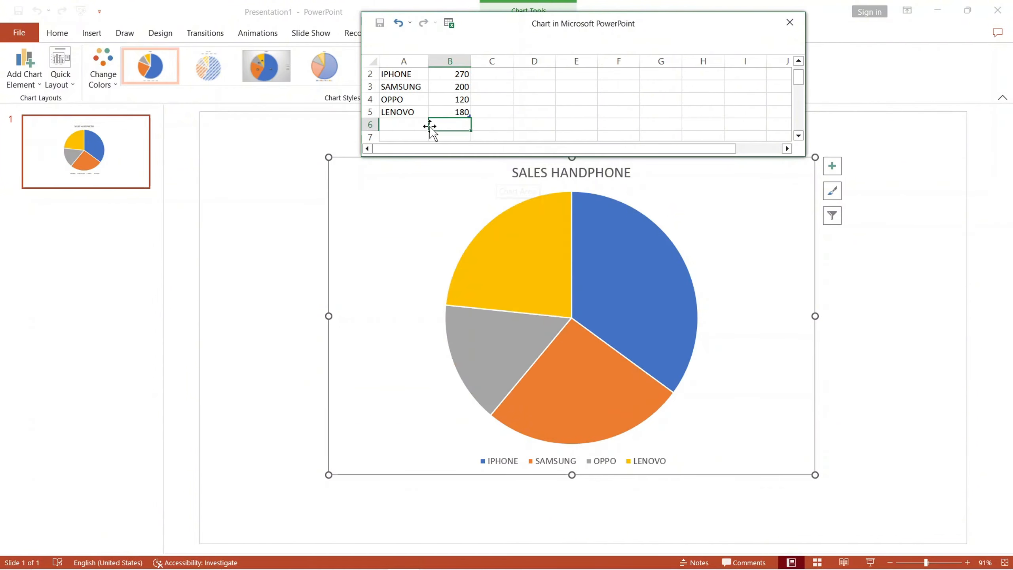
- Add the category NOKIA with the value 100 in row 6 of the chart data
{"action": "left_click", "coordinate": [416, 125]}
{"action": "type", "text": "NOKIA"}
{"action": "key", "text": "Tab"}
{"action": "type", "text": "100"}
{"action": "key", "text": "Return"}
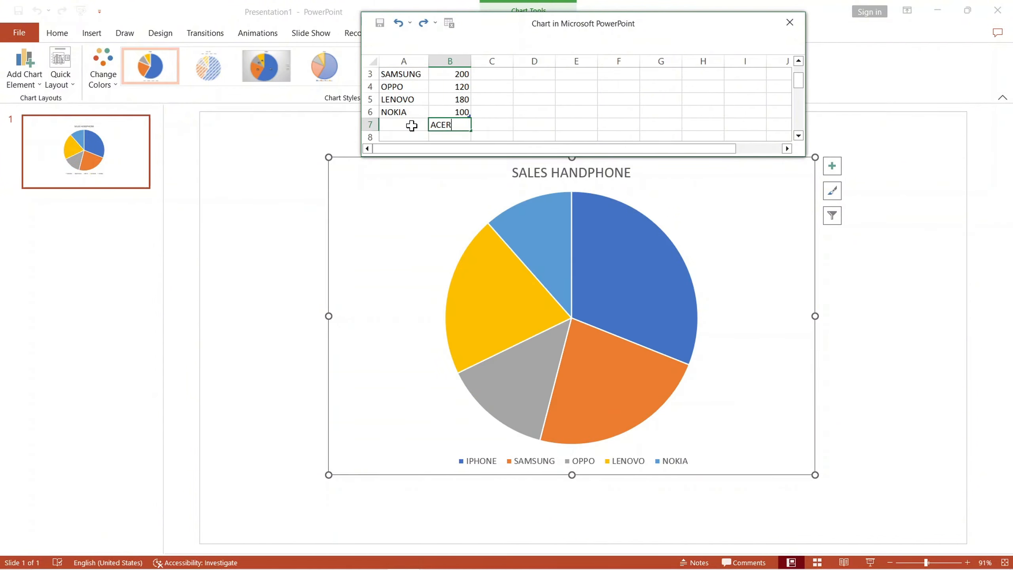
- Add the category ACER with the value 70 in row 7 of the chart data
{"action": "type", "text": "ACER"}
{"action": "key", "text": "Tab"}
{"action": "type", "text": "70"}
{"action": "key", "text": "Return"}
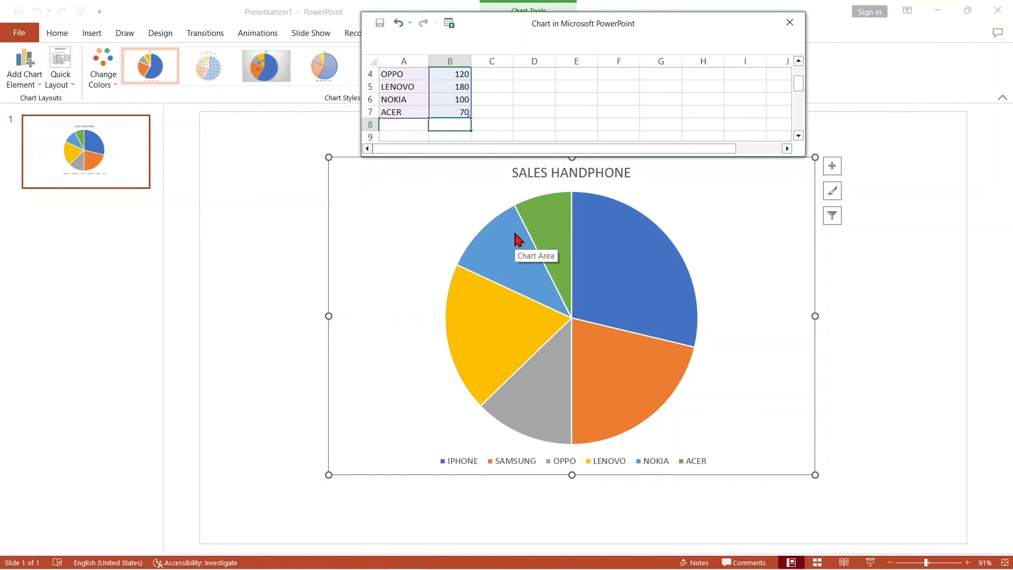
- Add the category LG with the value 30 in row 8 of the chart data
{"action": "left_click", "coordinate": [400, 130]}
{"action": "type", "text": "LG"}
{"action": "key", "text": "Tab"}
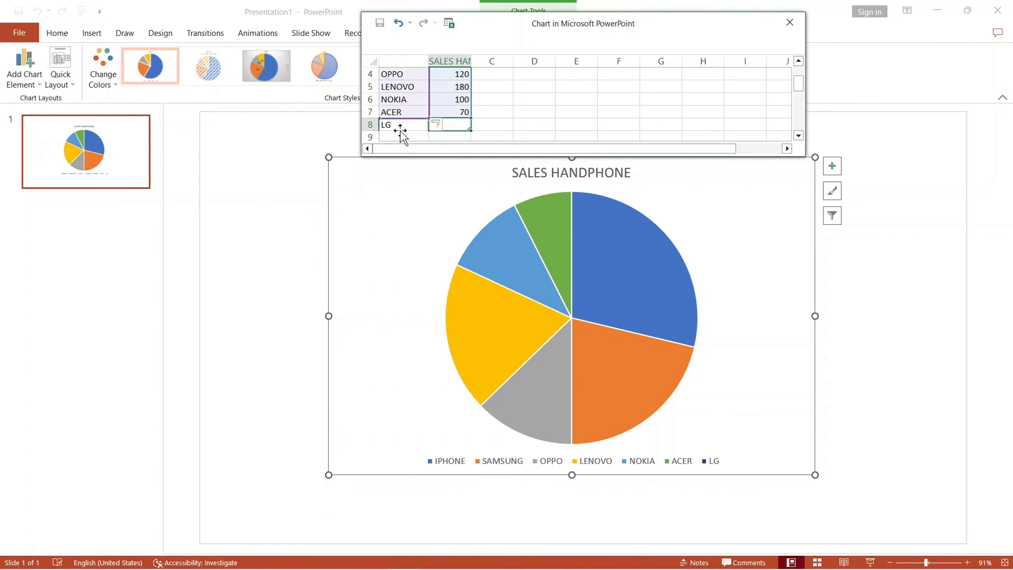
{"action": "type", "text": "30"}
{"action": "key", "text": "Return"}
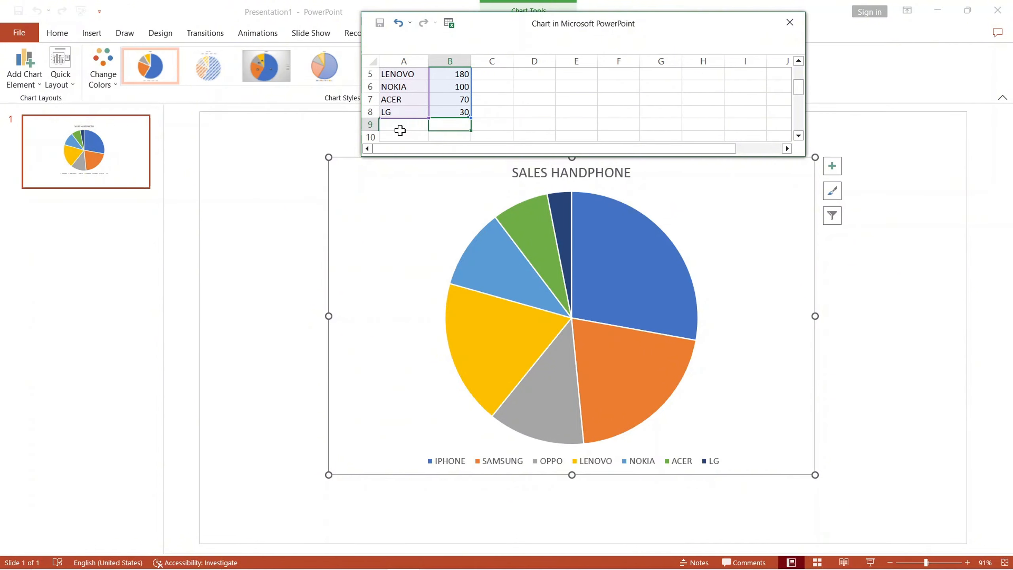
- Resize the chart data window to show columns A to C and rows 1 to 14, and place it beside the chart
{"action": "left_click", "coordinate": [507, 212]}
{"action": "right_click", "coordinate": [790, 63]}
{"action": "left_click_drag", "start_coordinate": [805, 42], "coordinate": [534, 60]}
{"action": "scroll", "coordinate": [480, 93], "scroll_direction": "up", "scroll_amount": 2}
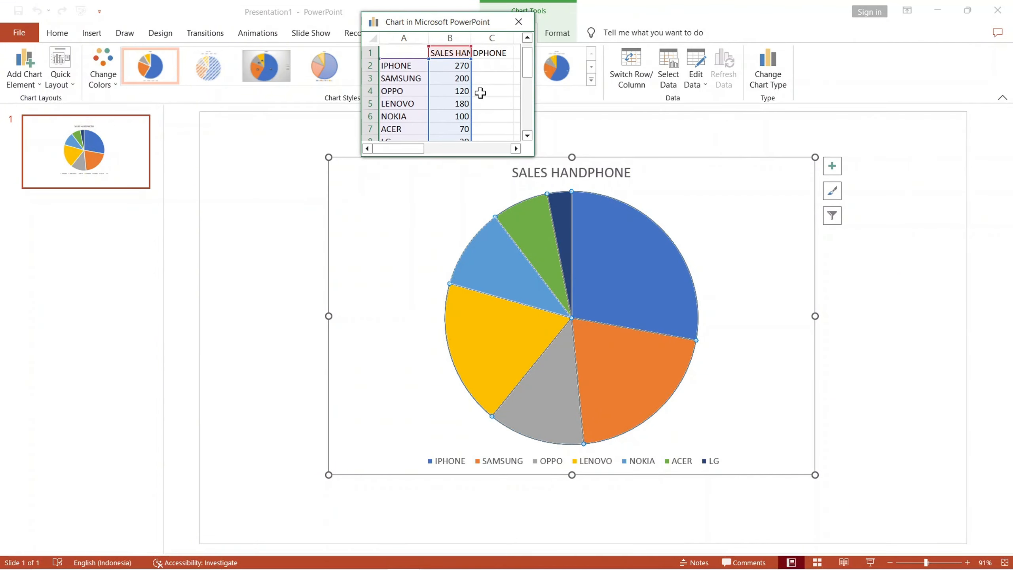
{"action": "left_click_drag", "start_coordinate": [456, 25], "coordinate": [207, 214]}
{"action": "left_click_drag", "start_coordinate": [221, 345], "coordinate": [221, 427]}
{"action": "left_click", "coordinate": [701, 207]}
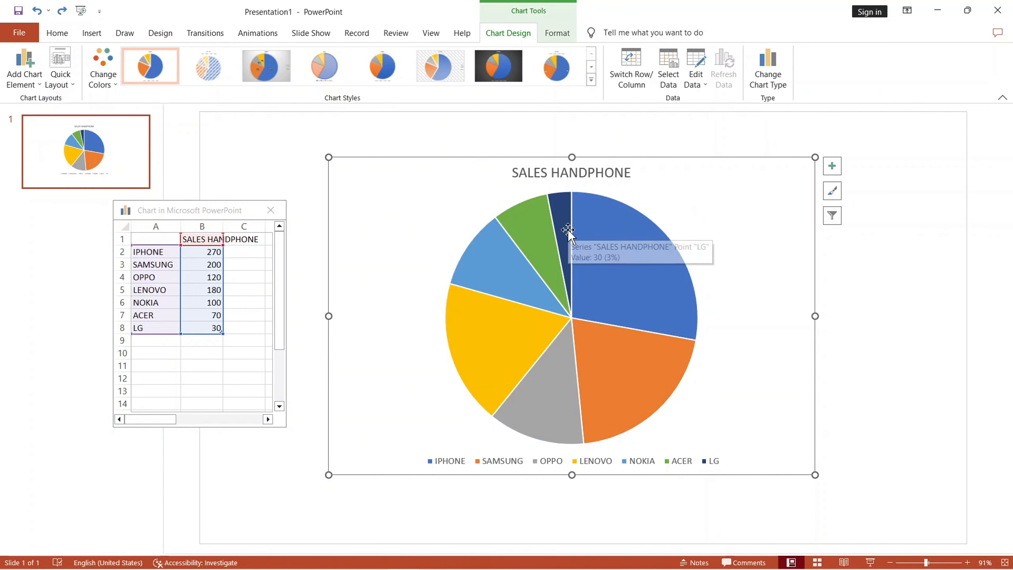
- Add data labels to the slices of the SALES HANDPHONE pie
{"action": "right_click", "coordinate": [616, 300]}
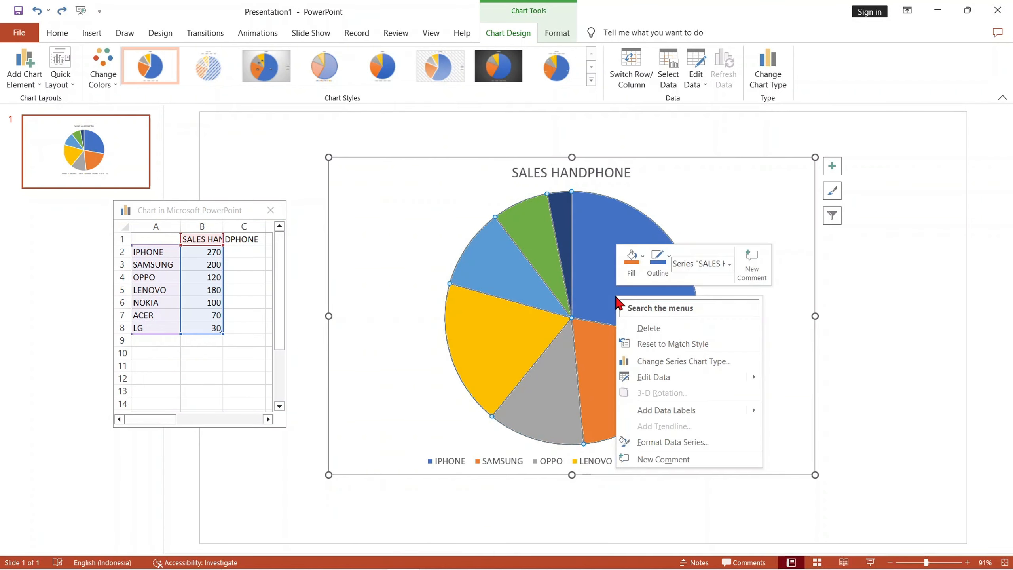
{"action": "left_click", "coordinate": [670, 412]}
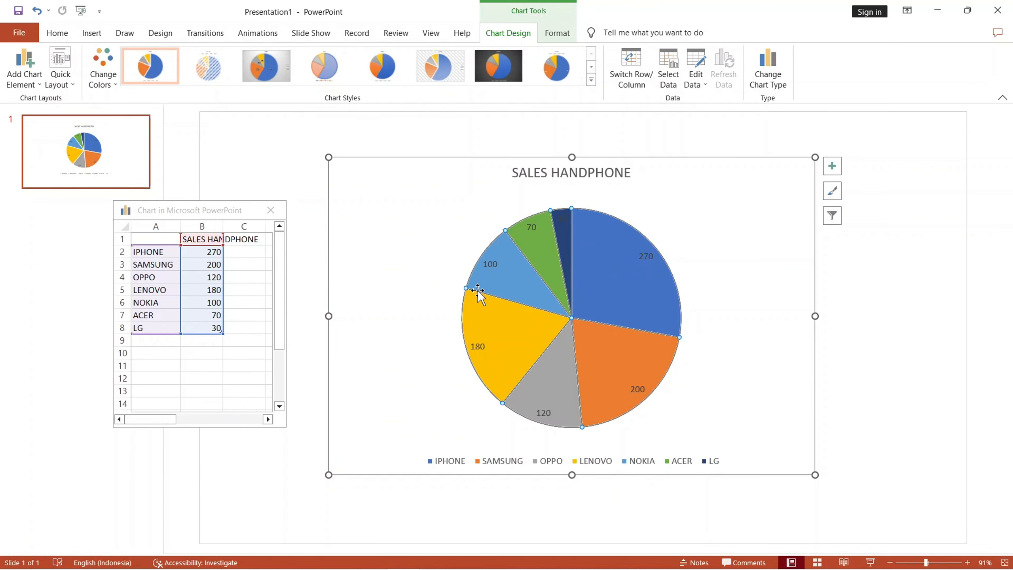
- Try the Inside End and Center positions for the pie's data labels, and settle on Outside End
{"action": "right_click", "coordinate": [600, 305]}
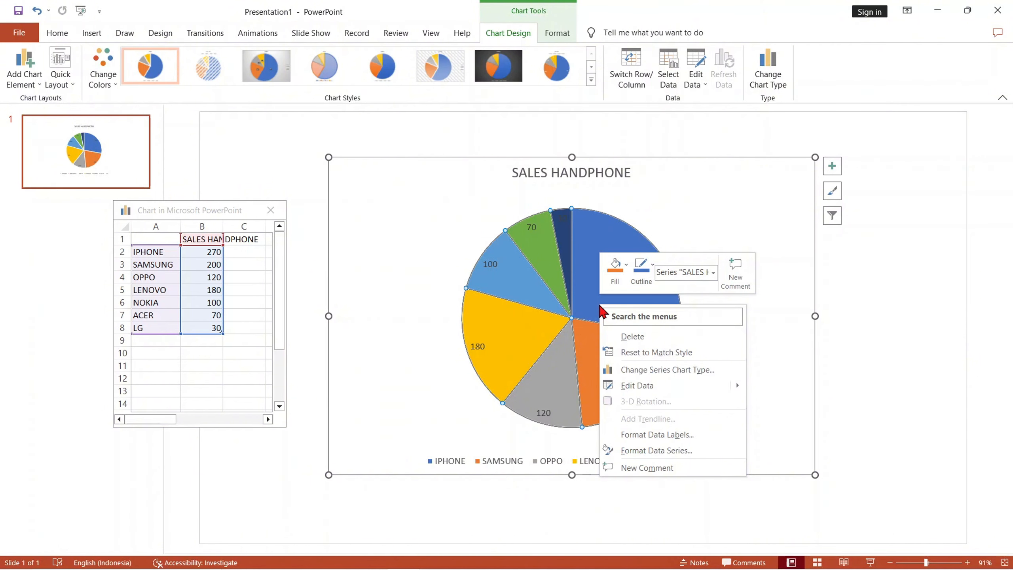
{"action": "left_click", "coordinate": [644, 436]}
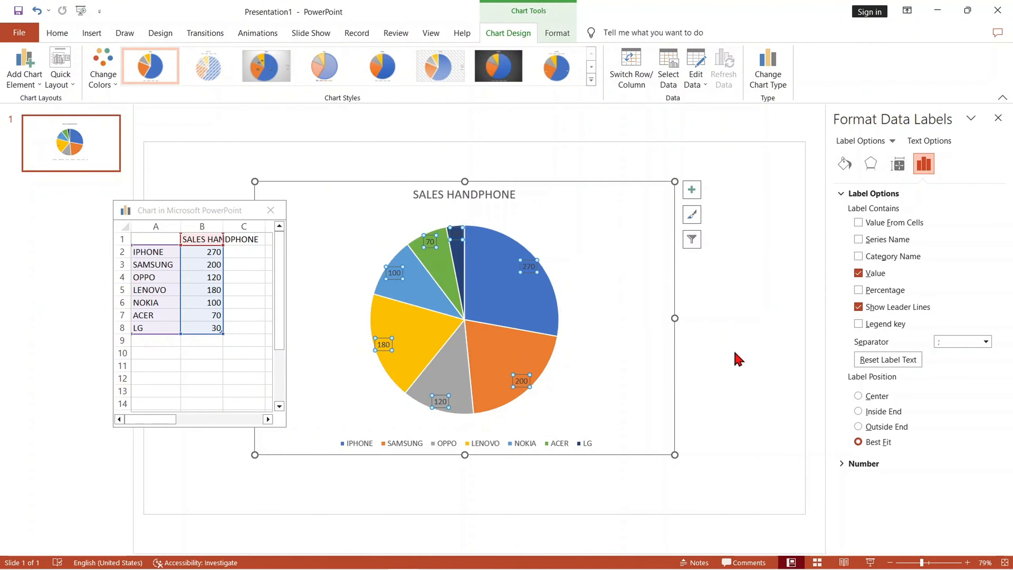
{"action": "left_click", "coordinate": [869, 428]}
{"action": "left_click", "coordinate": [866, 412]}
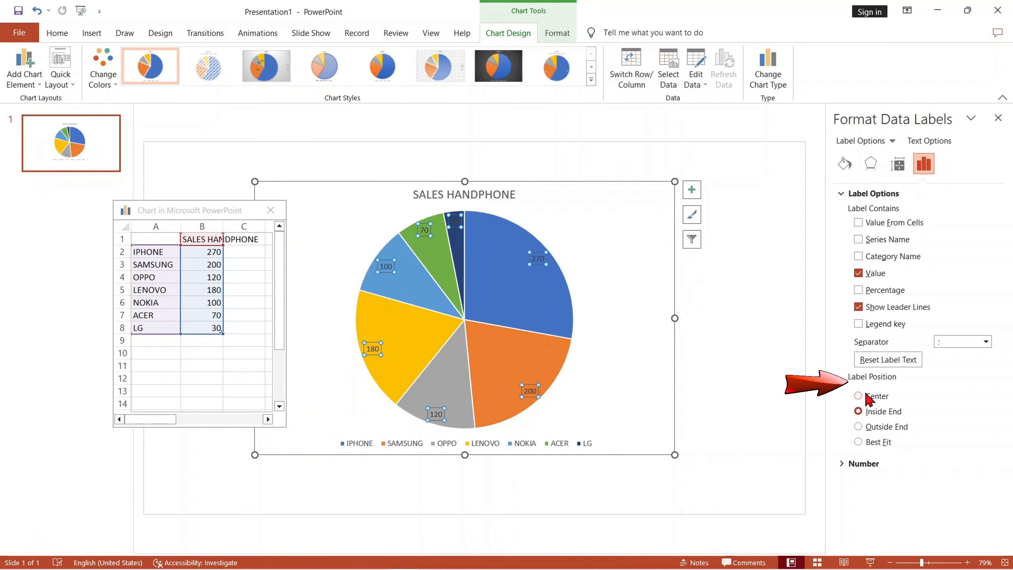
{"action": "left_click", "coordinate": [867, 397]}
{"action": "left_click", "coordinate": [877, 428]}
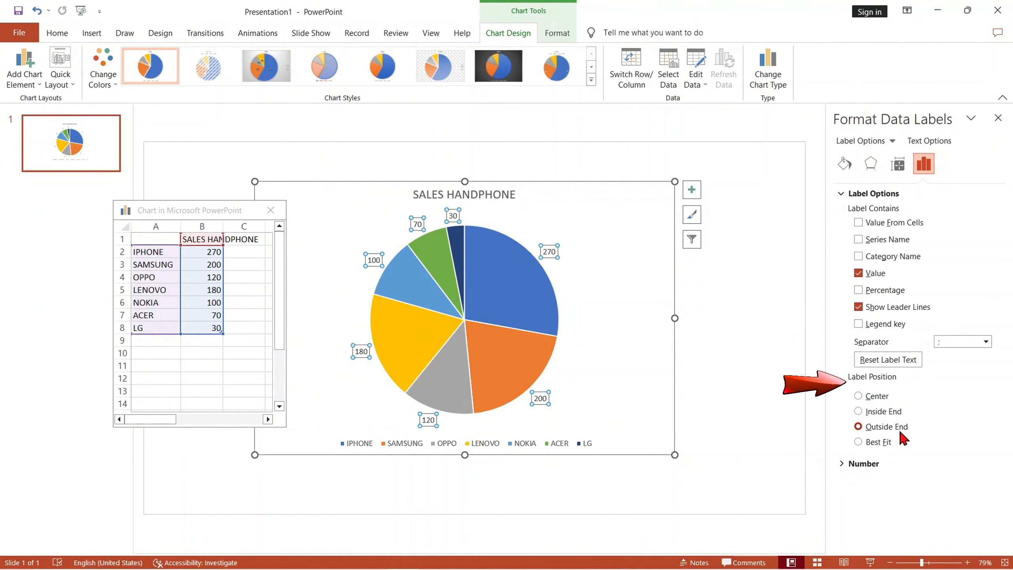
{"action": "left_click", "coordinate": [622, 312]}
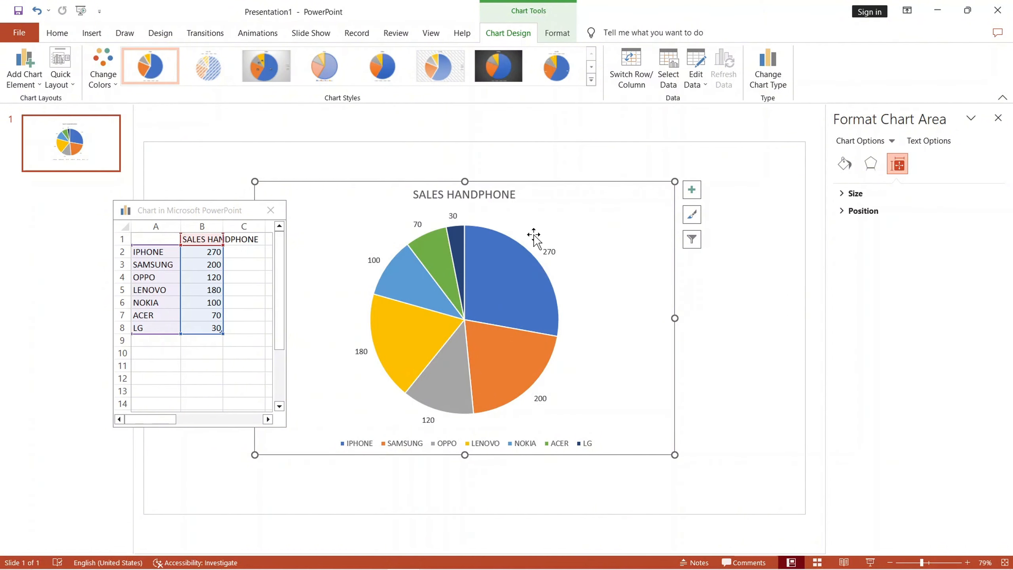
- Add the percentage to the pie's data labels alongside the value
{"action": "left_click", "coordinate": [525, 276]}
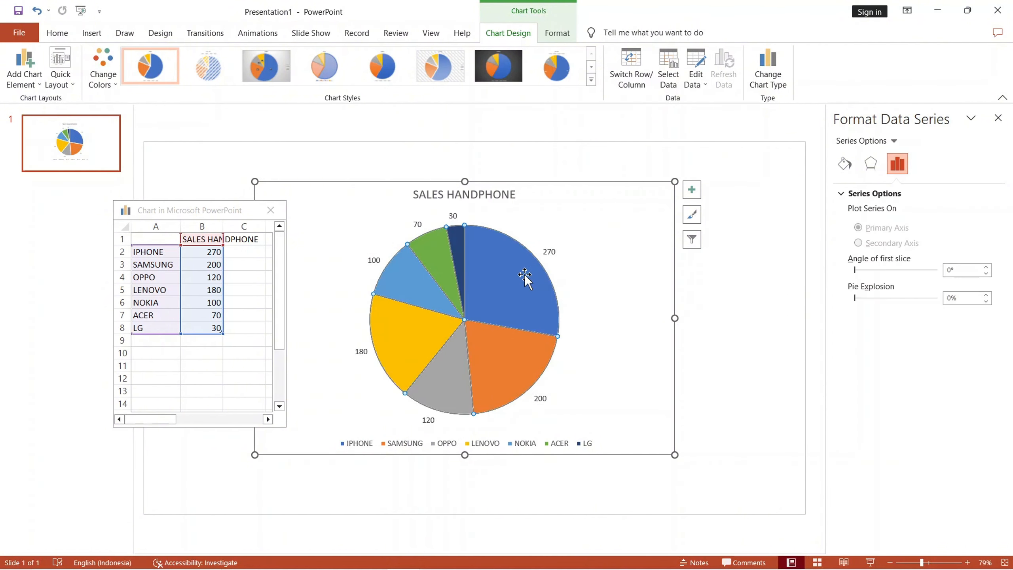
{"action": "right_click", "coordinate": [525, 279]}
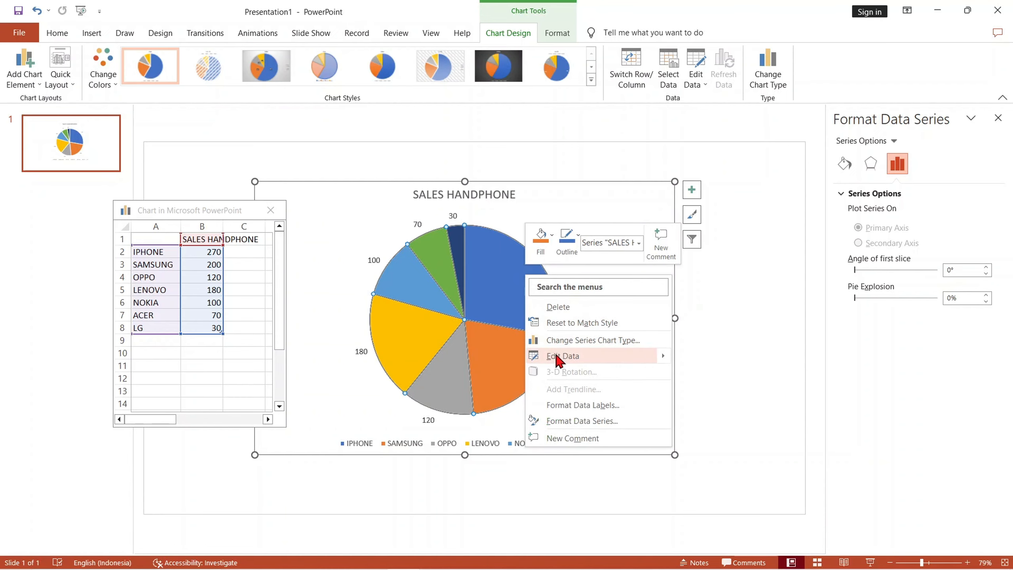
{"action": "left_click", "coordinate": [581, 407]}
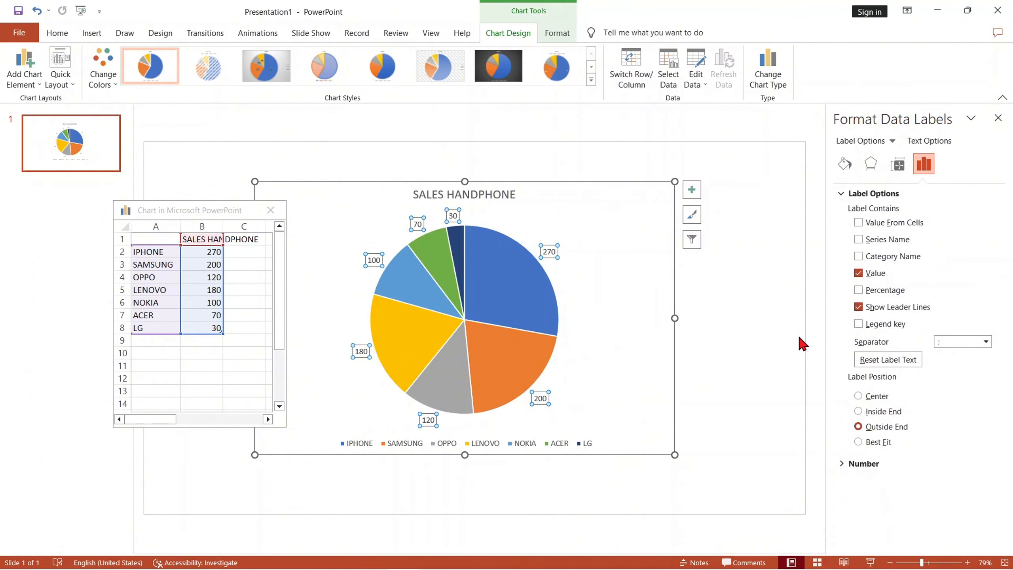
{"action": "left_click", "coordinate": [864, 289]}
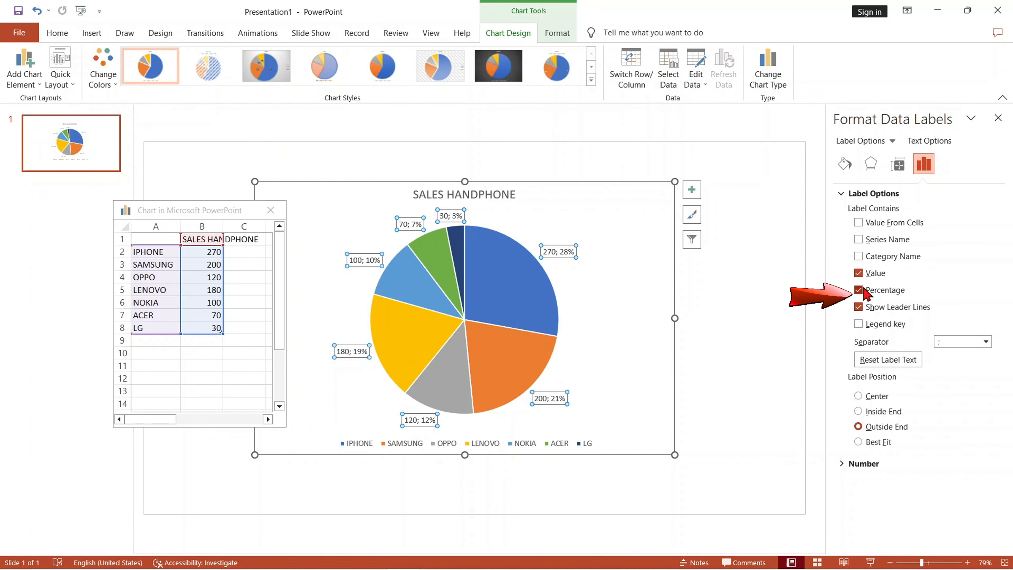
{"action": "left_click", "coordinate": [738, 279]}
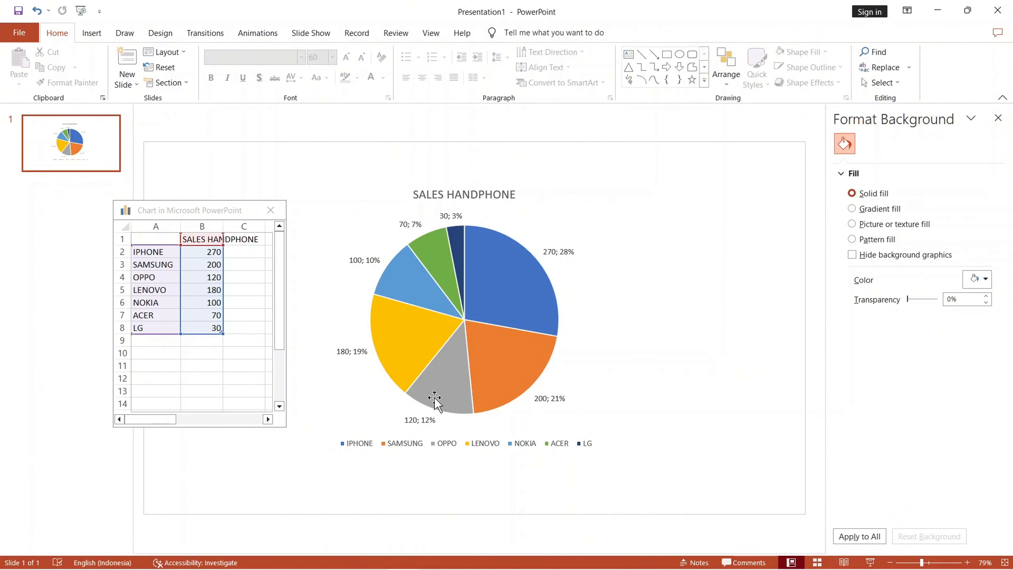
- Include the category name in the pie's data labels
{"action": "left_click", "coordinate": [504, 297]}
{"action": "right_click", "coordinate": [496, 291]}
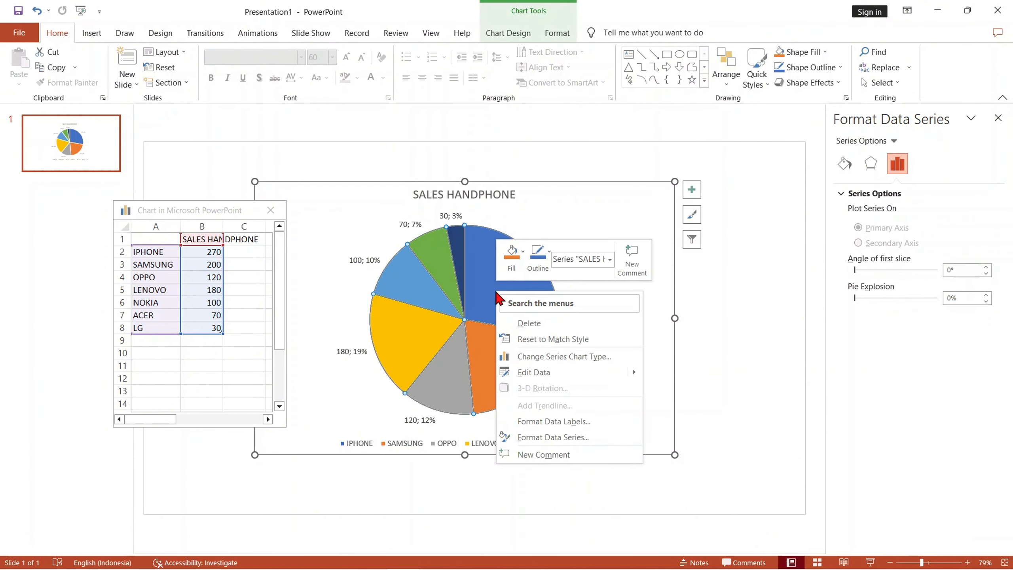
{"action": "left_click", "coordinate": [529, 421]}
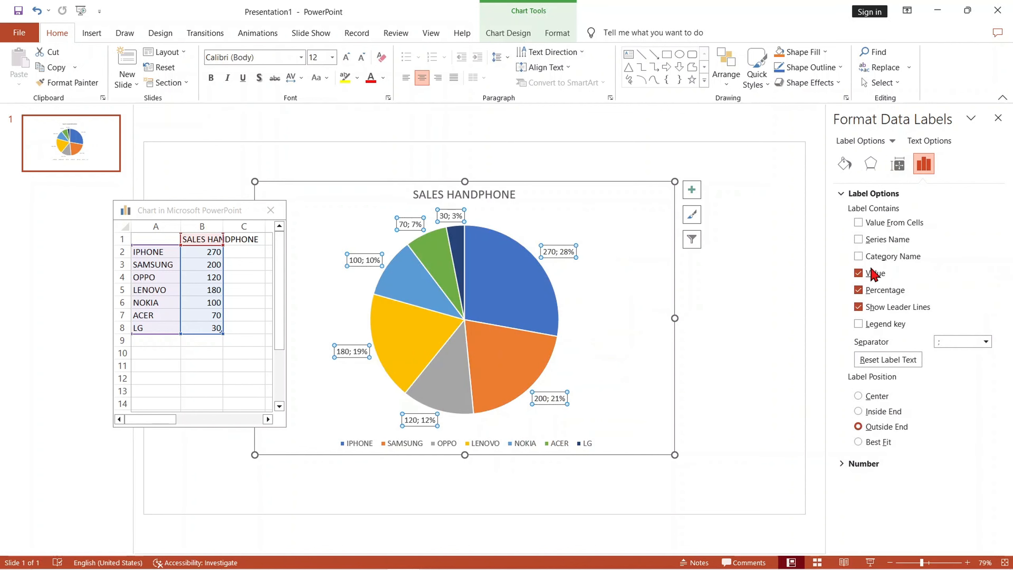
{"action": "left_click", "coordinate": [859, 256]}
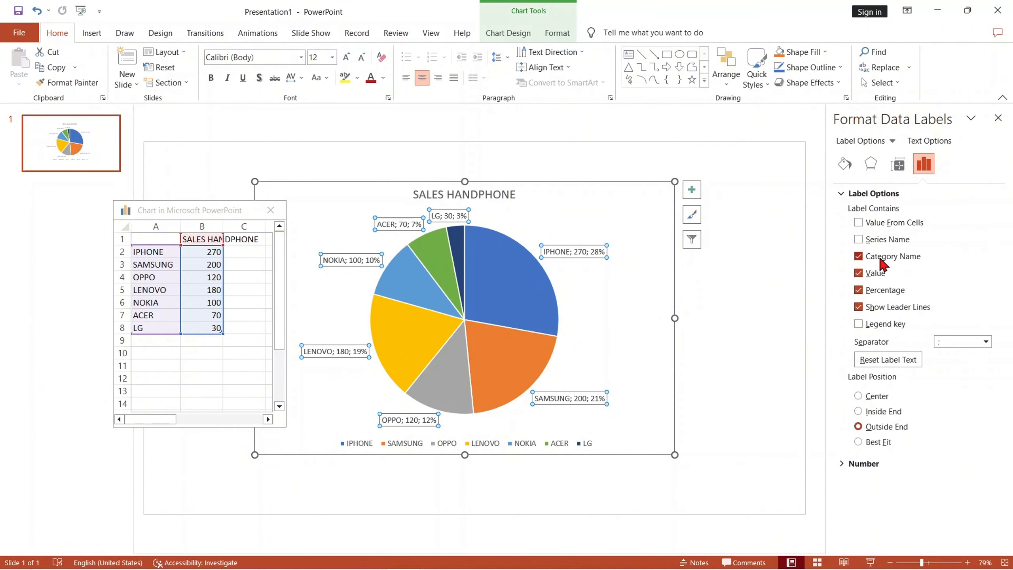
- Move the chart right on the slide, clear of the chart data window, and apply chart Style 6
{"action": "left_click_drag", "start_coordinate": [646, 274], "coordinate": [712, 293]}
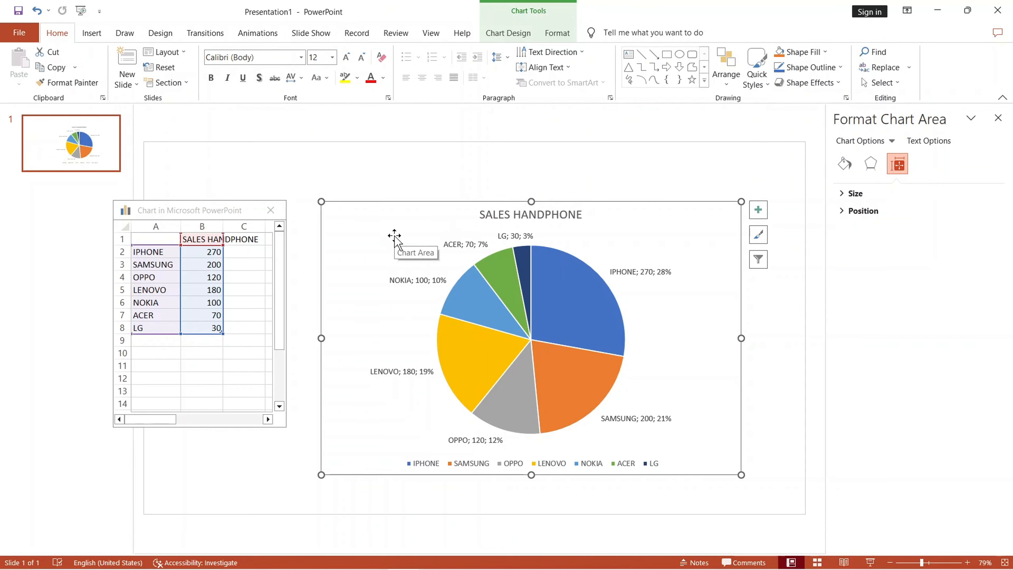
{"action": "left_click", "coordinate": [465, 330]}
{"action": "left_click", "coordinate": [514, 34]}
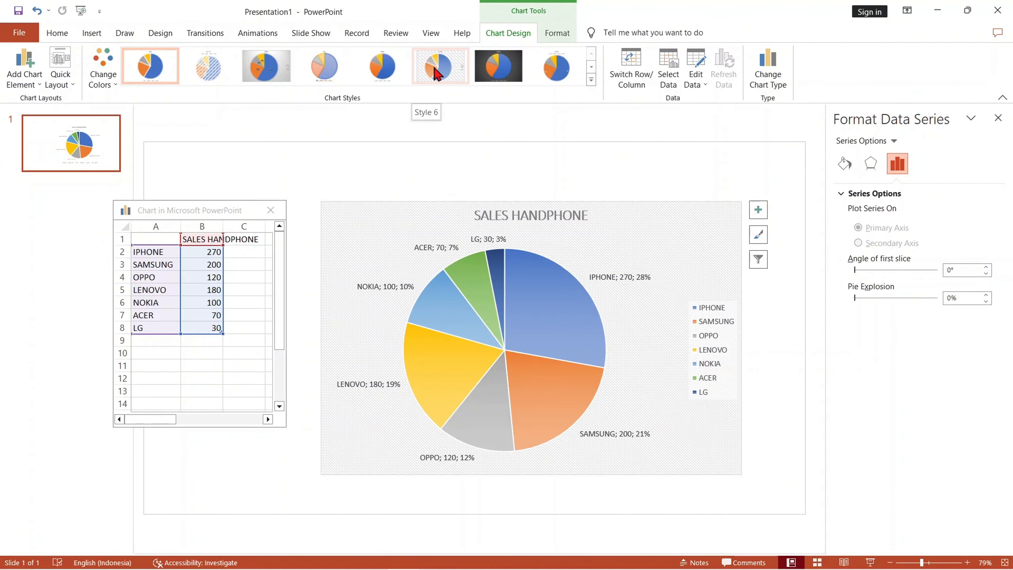
{"action": "left_click", "coordinate": [435, 69]}
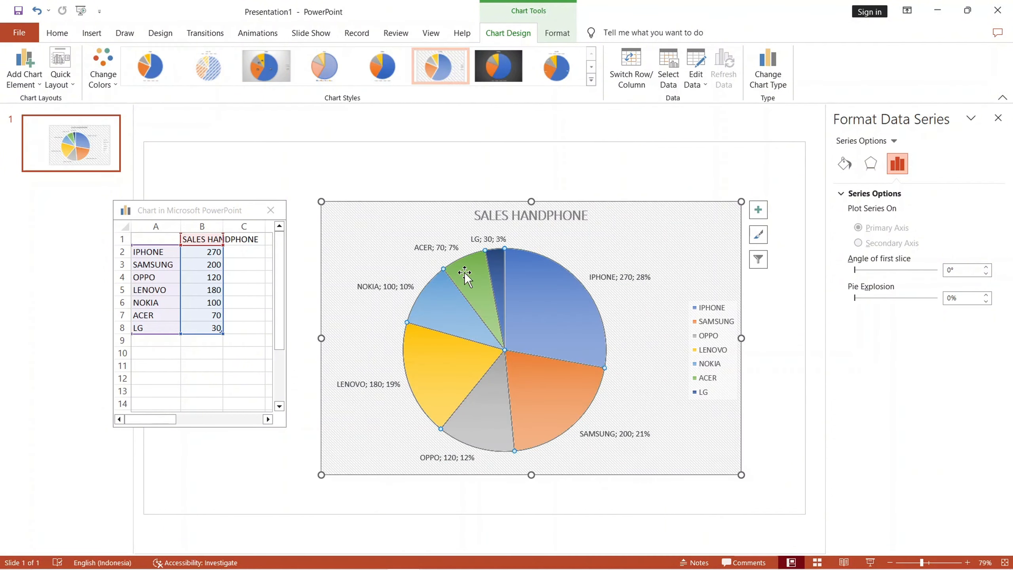
{"action": "left_click", "coordinate": [558, 172]}
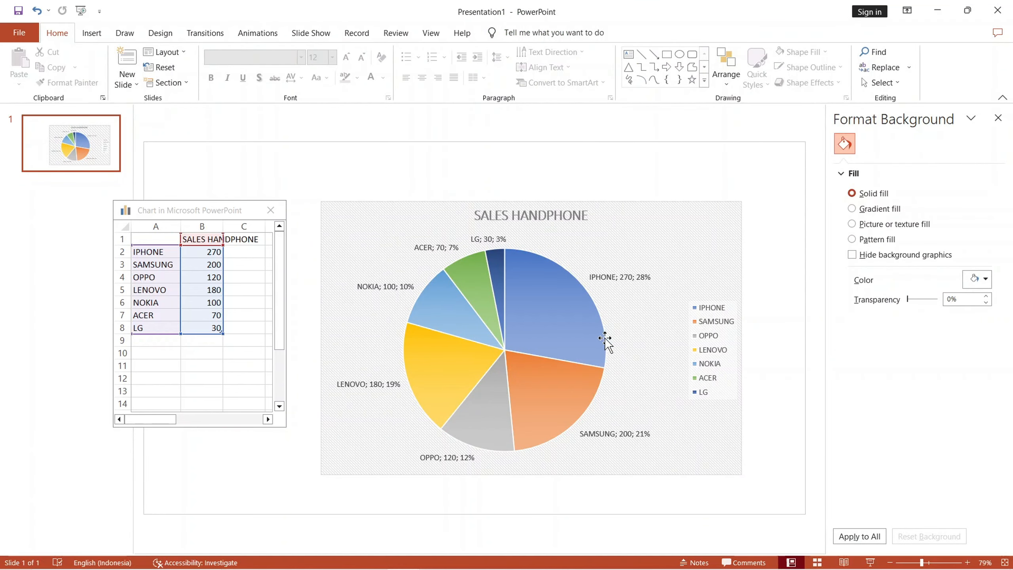
{"action": "left_click", "coordinate": [584, 320]}
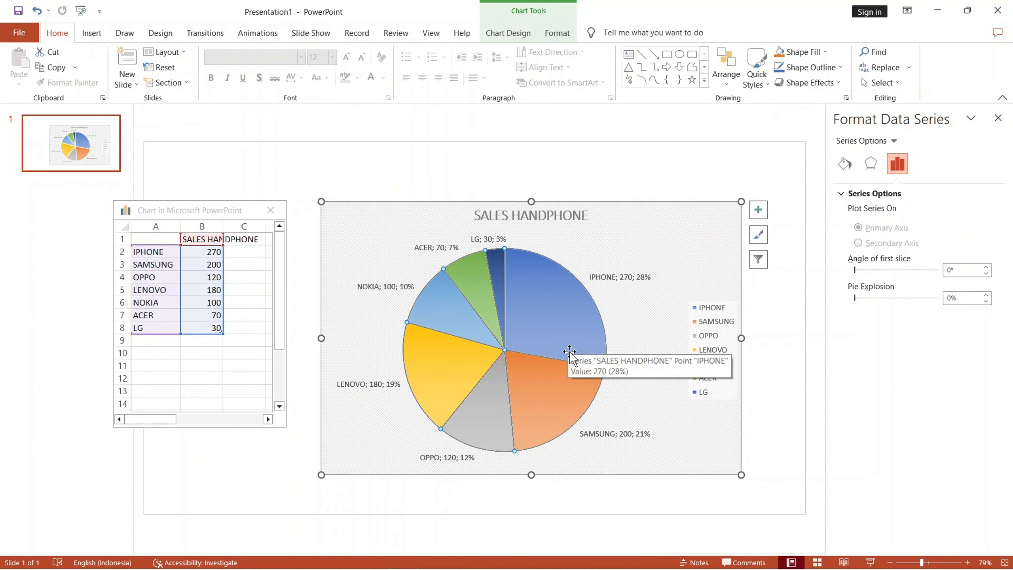
{"action": "left_click", "coordinate": [604, 178]}
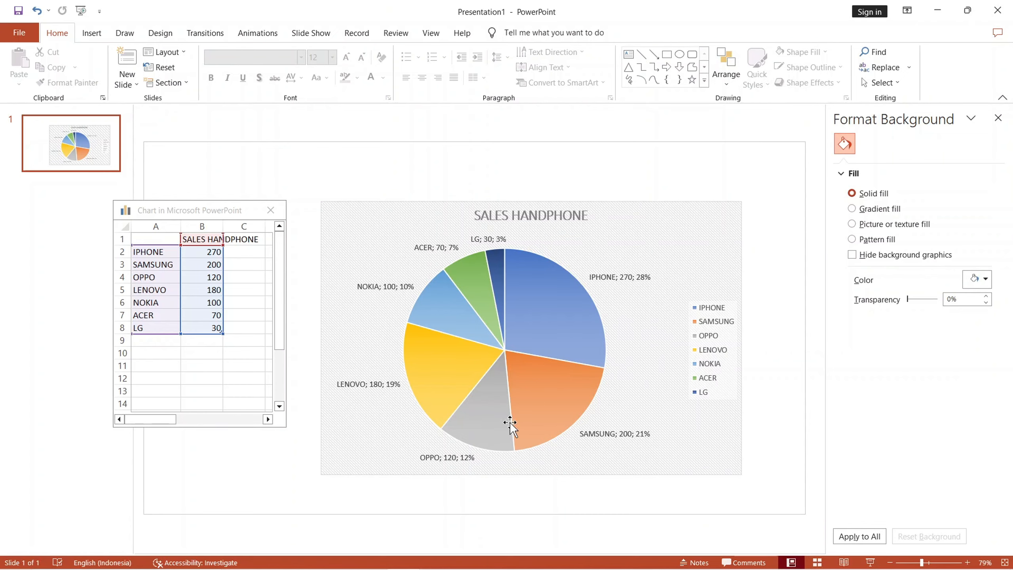
{"action": "mouse_move", "coordinate": [487, 416]}
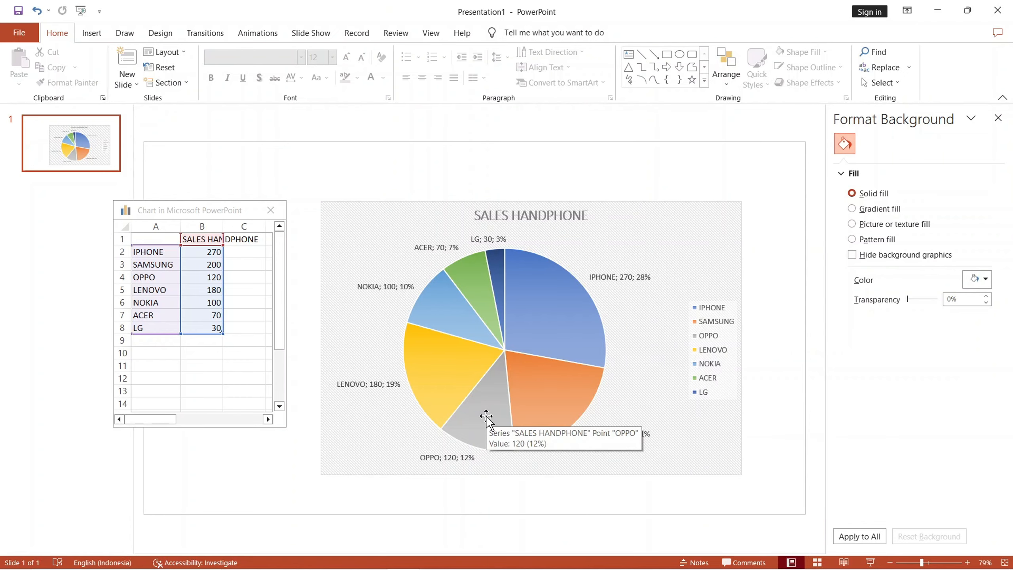